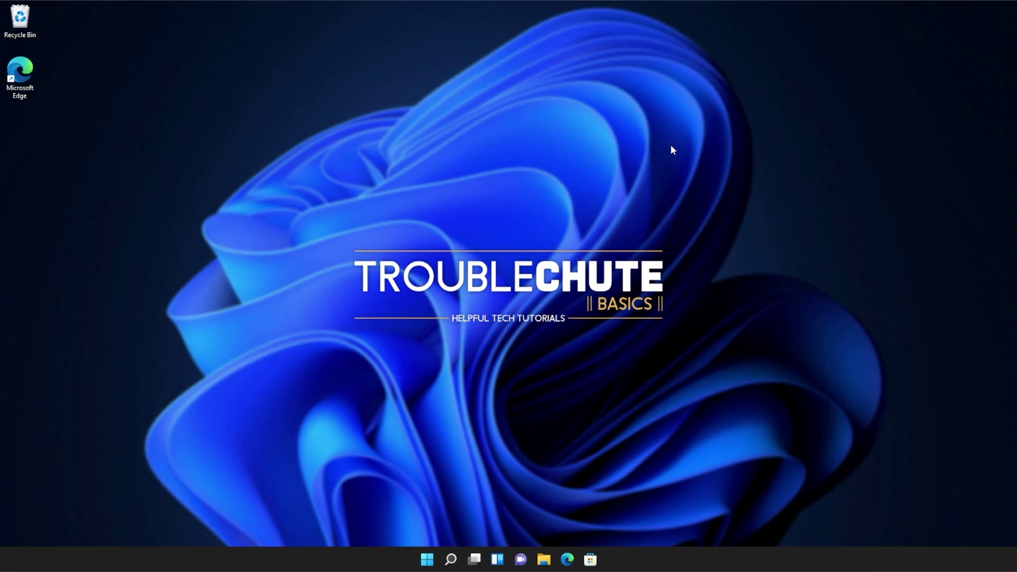
Step: From Edge's Latest supported Visual C++ Redistributable page, download the X86 and X64 installers
click(572, 560)
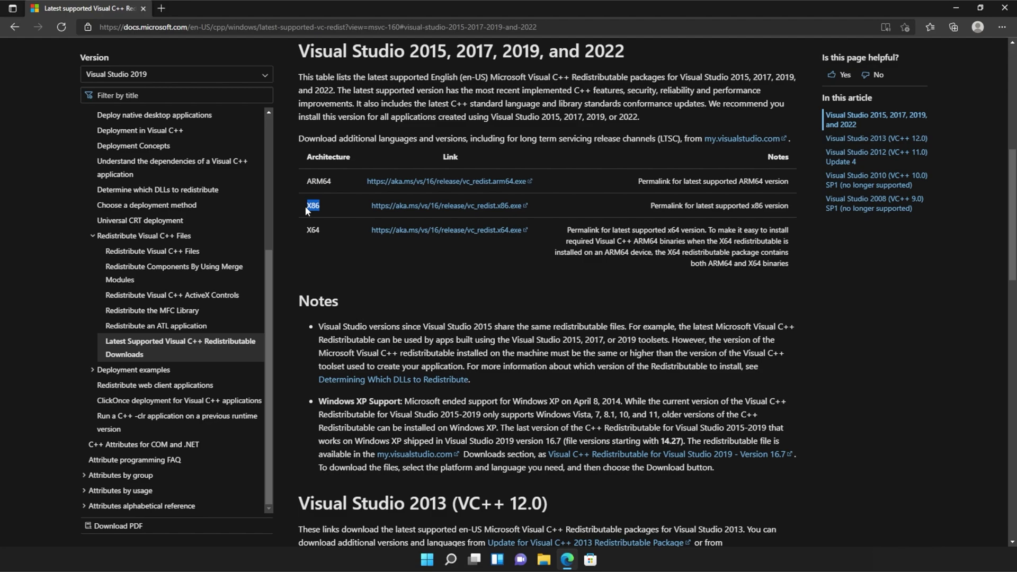
click(443, 208)
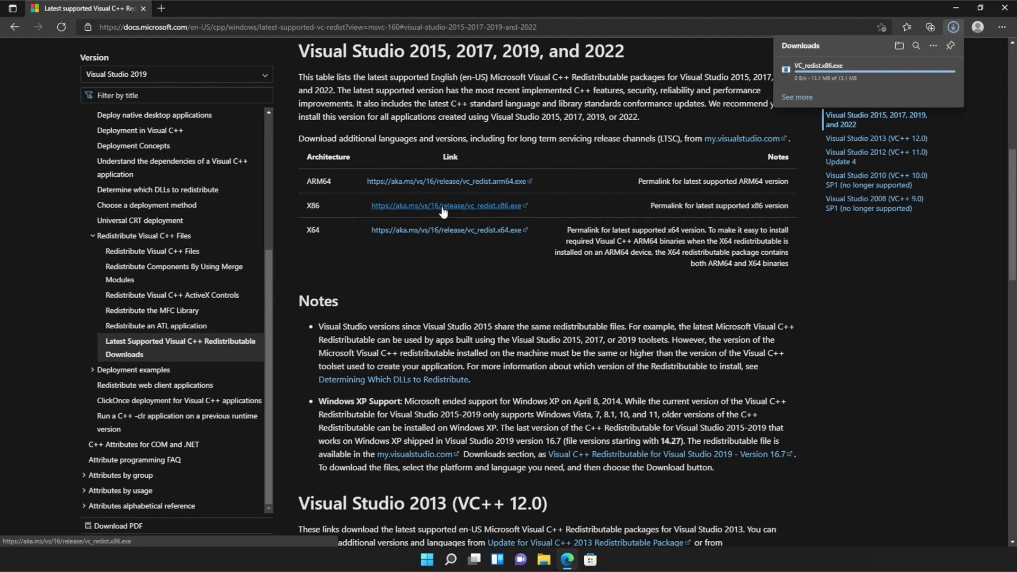
click(470, 230)
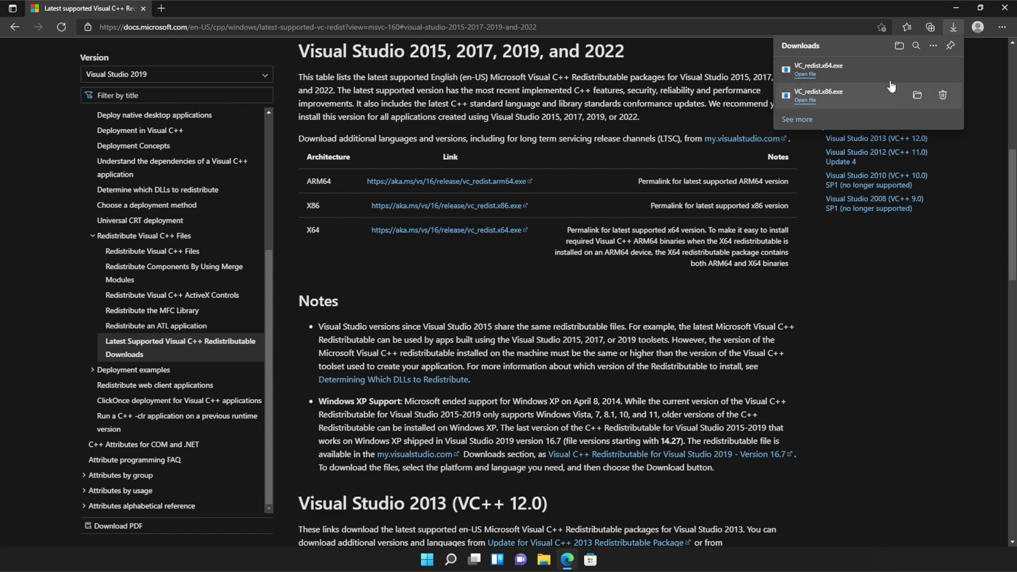
Step: Run VC_redist.x86.exe from Downloads, agree to the license, and approve the installation
mouse_move(842, 94)
click(827, 102)
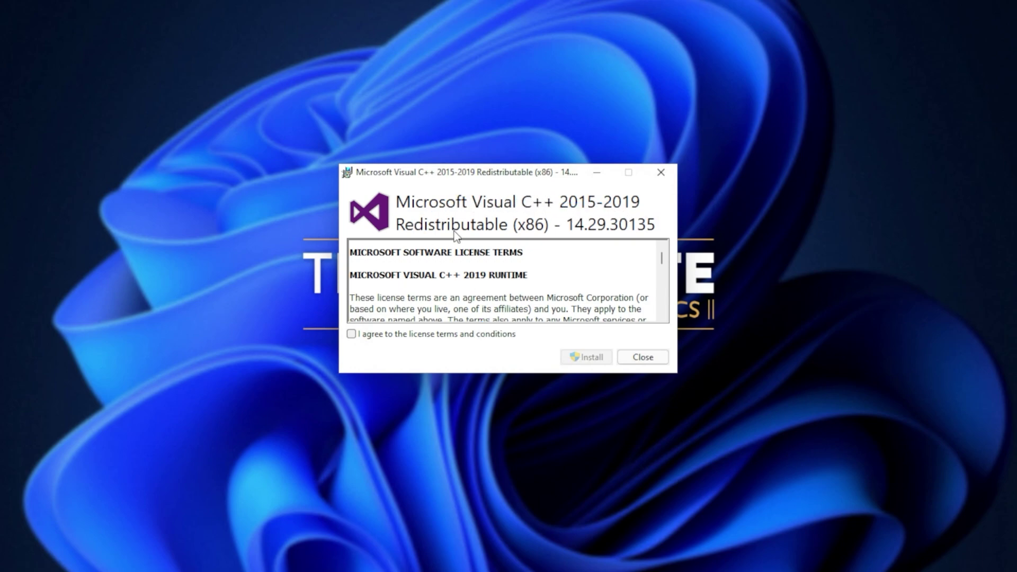
click(416, 337)
click(590, 359)
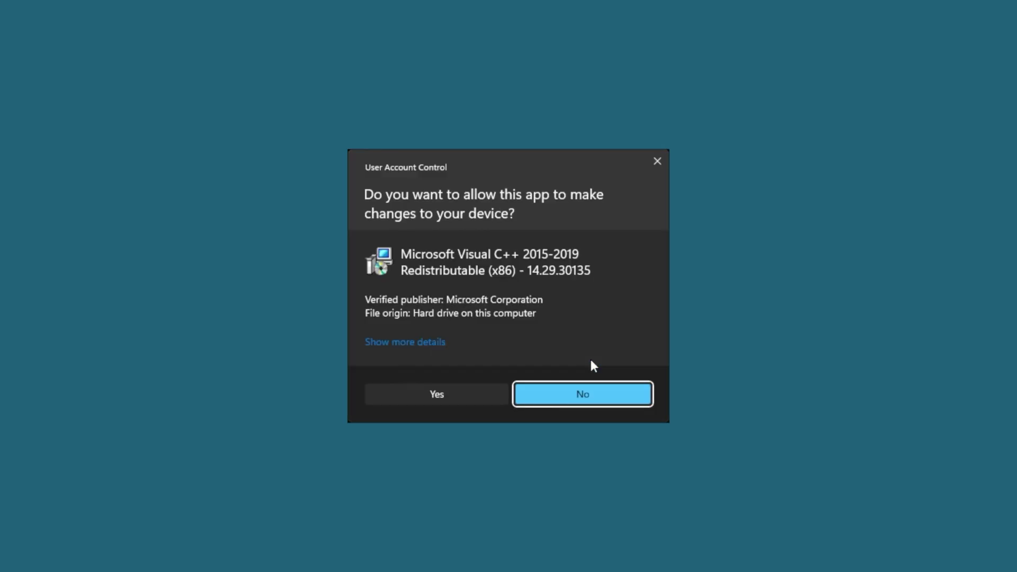
click(480, 394)
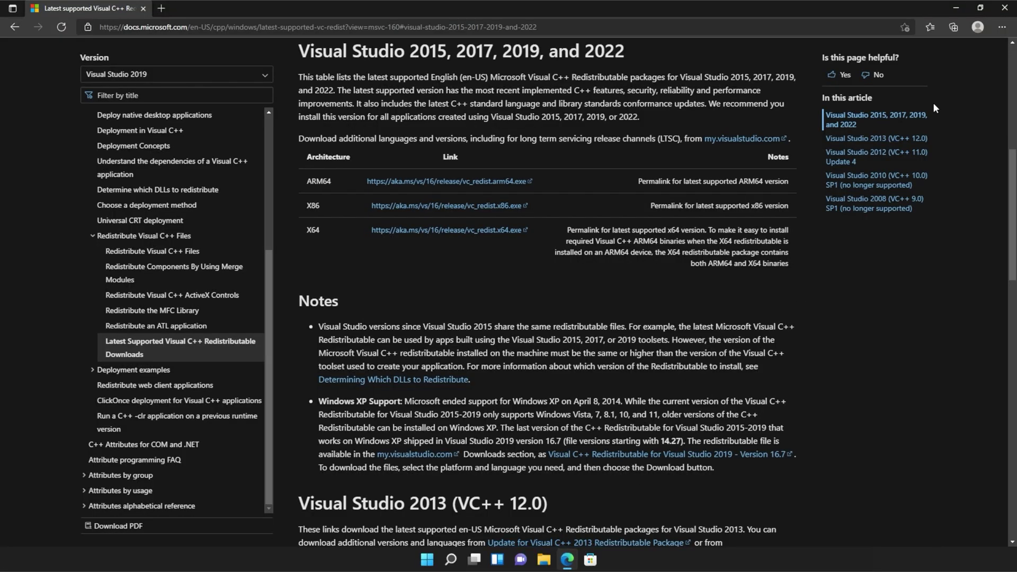
Step: Run VC_redist.x64.exe from Downloads, agree to the license, approve installation, and close setup
key(ctrl+j)
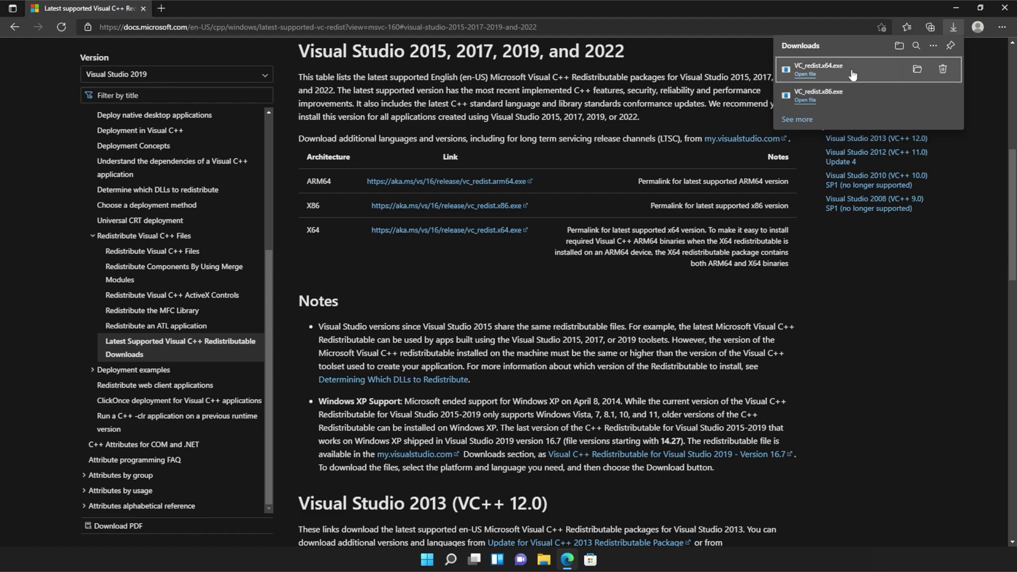
click(833, 74)
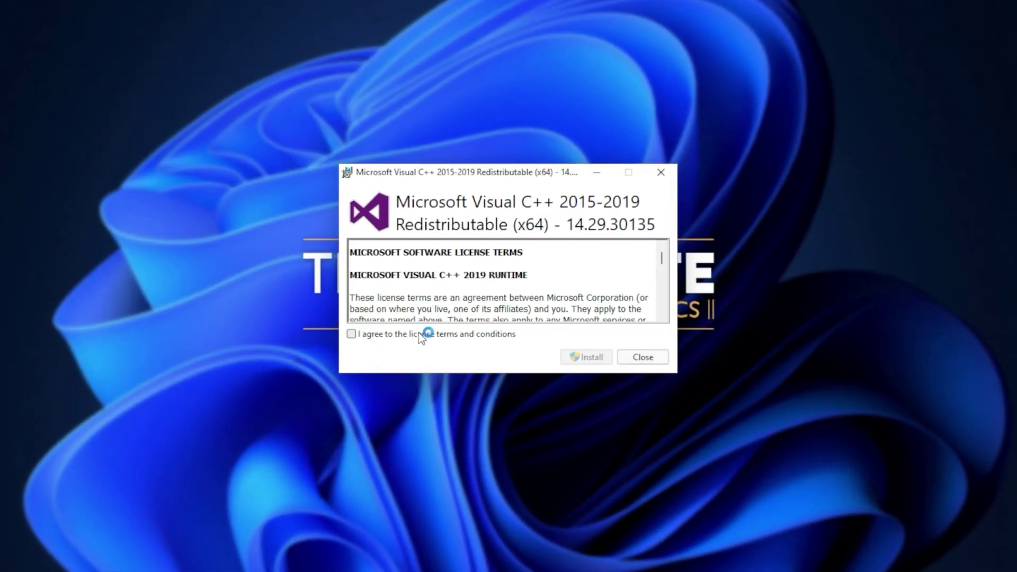
click(418, 333)
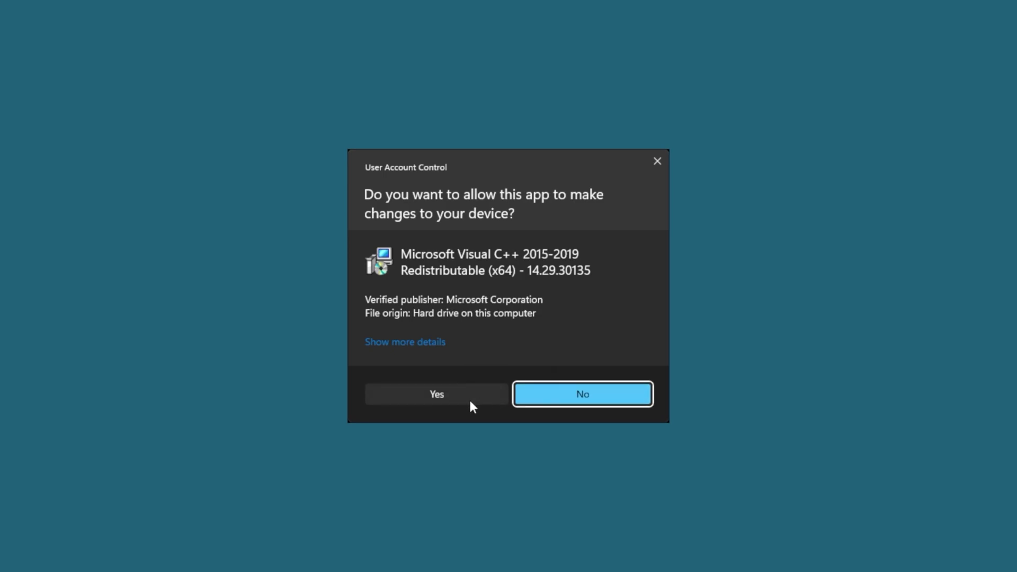
click(470, 402)
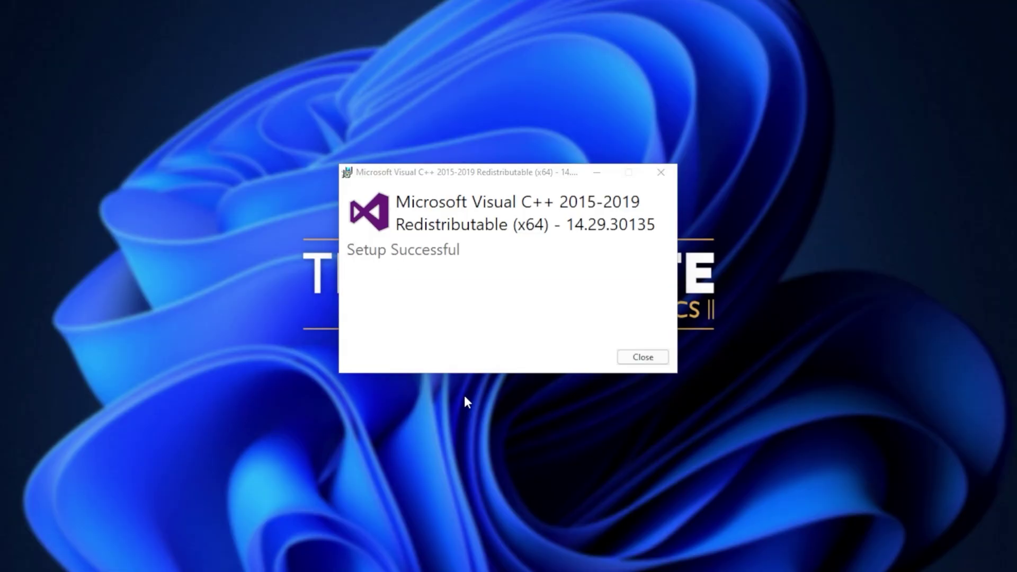
click(642, 358)
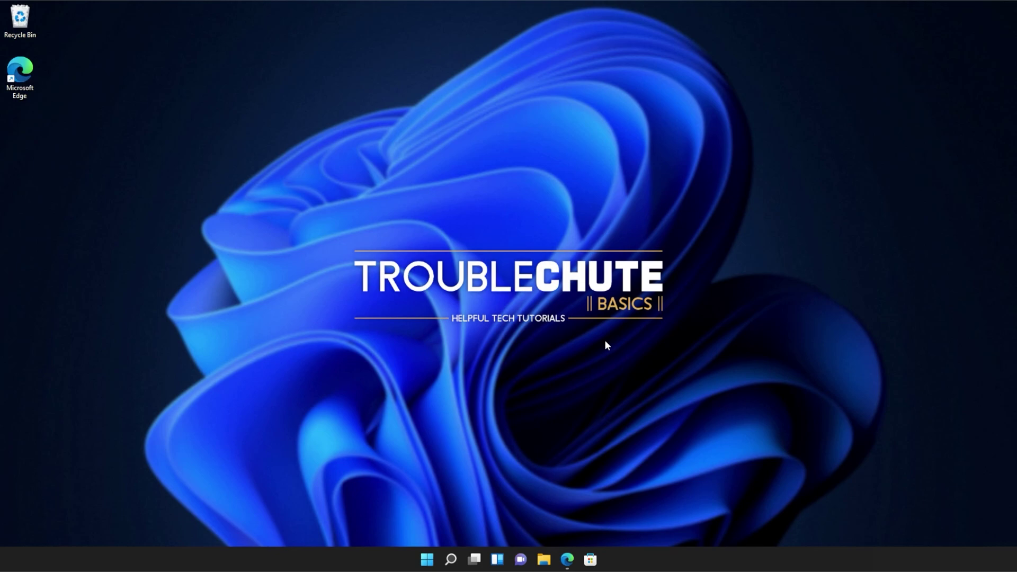
Step: Search Start for cmd and launch Command Prompt as administrator
key(super)
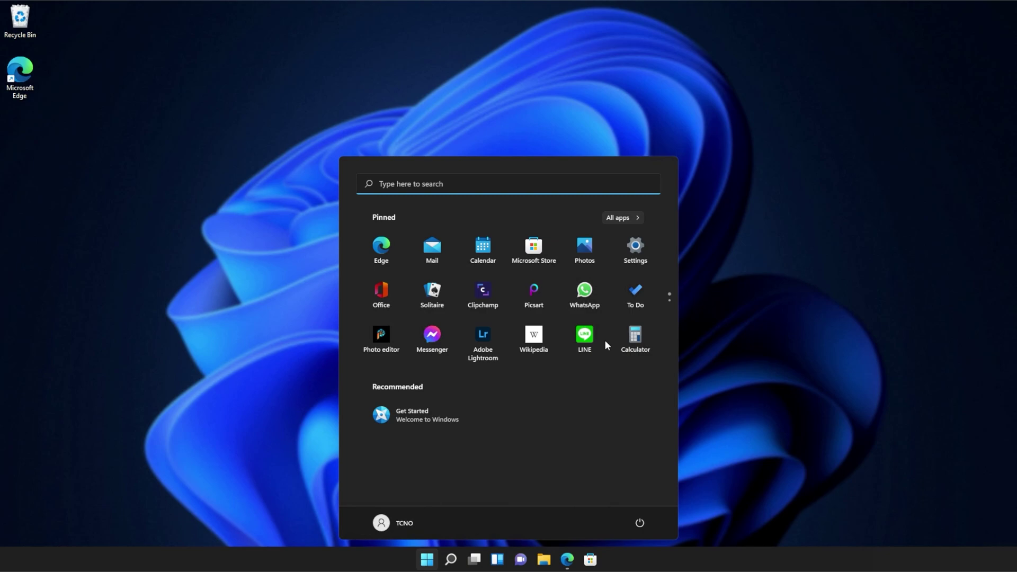
click(423, 183)
text(cmd)
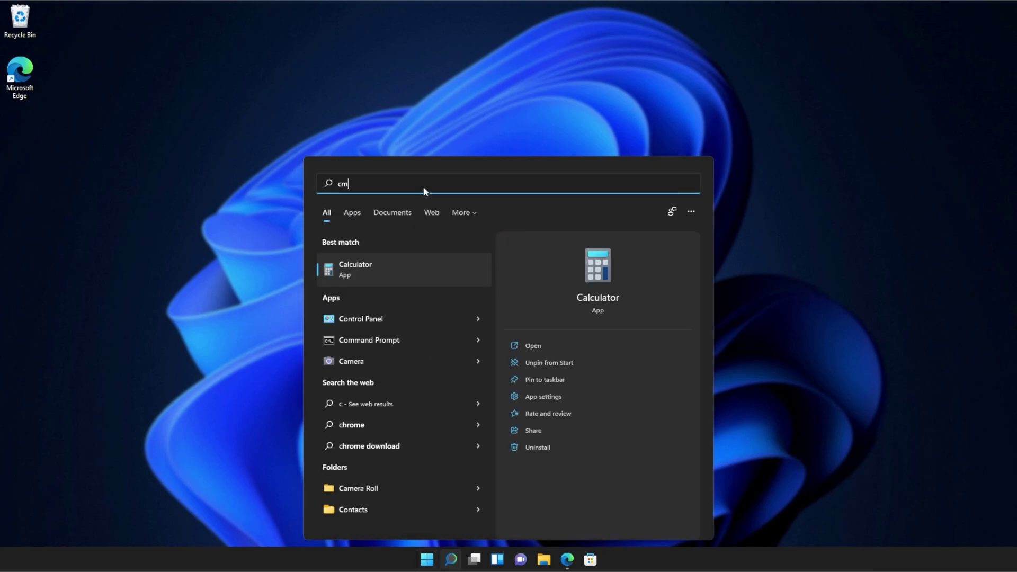
right_click(418, 264)
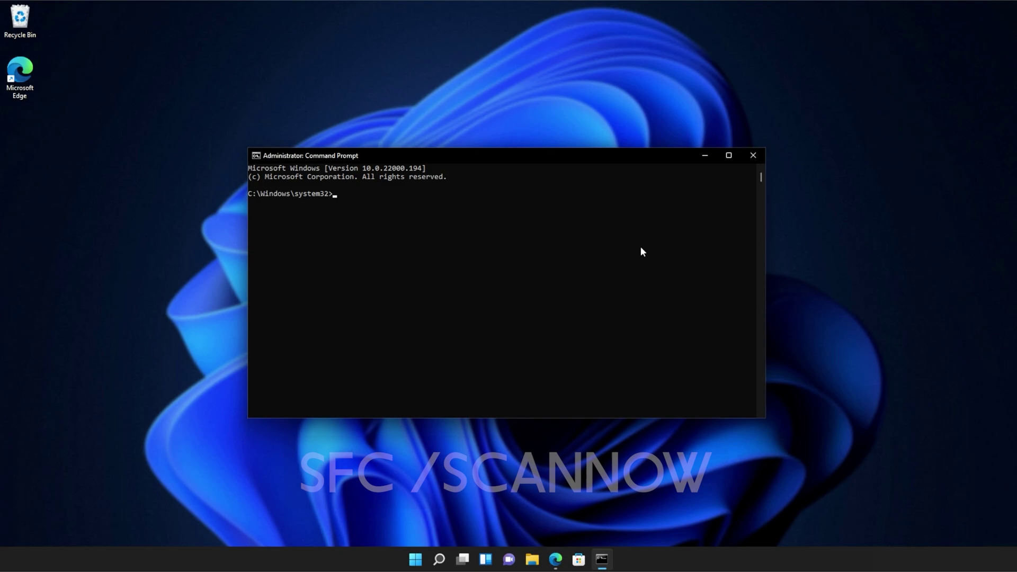
text(sfc )
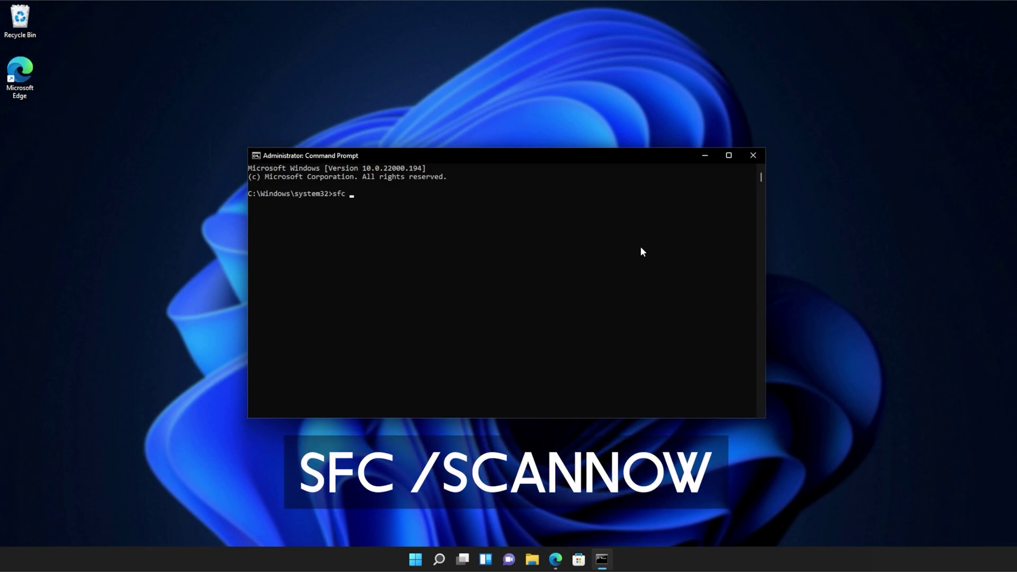
text(/scan)
text(now)
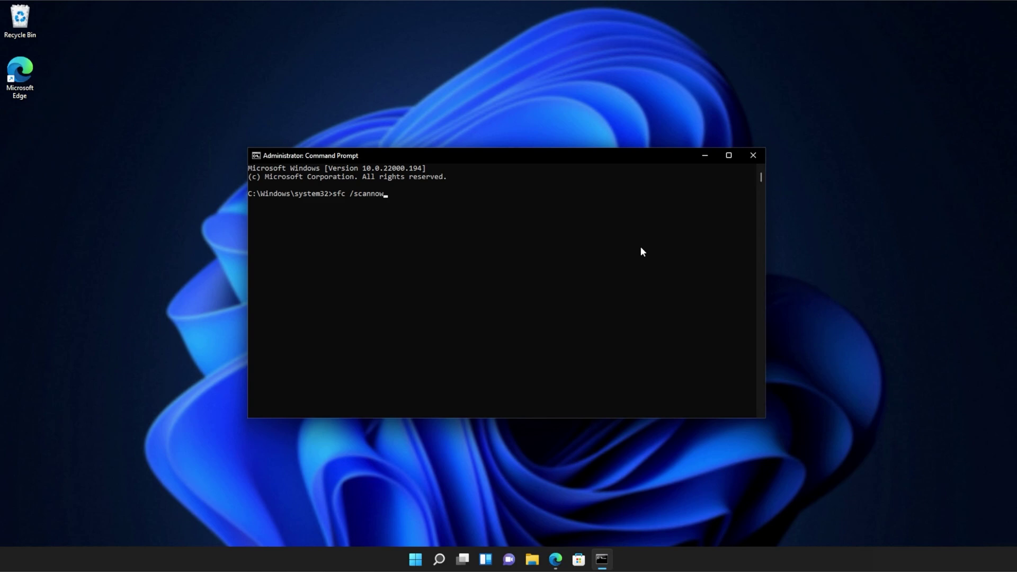
Step: Run sfc /scannow and let it finish with no integrity violations
key(Return)
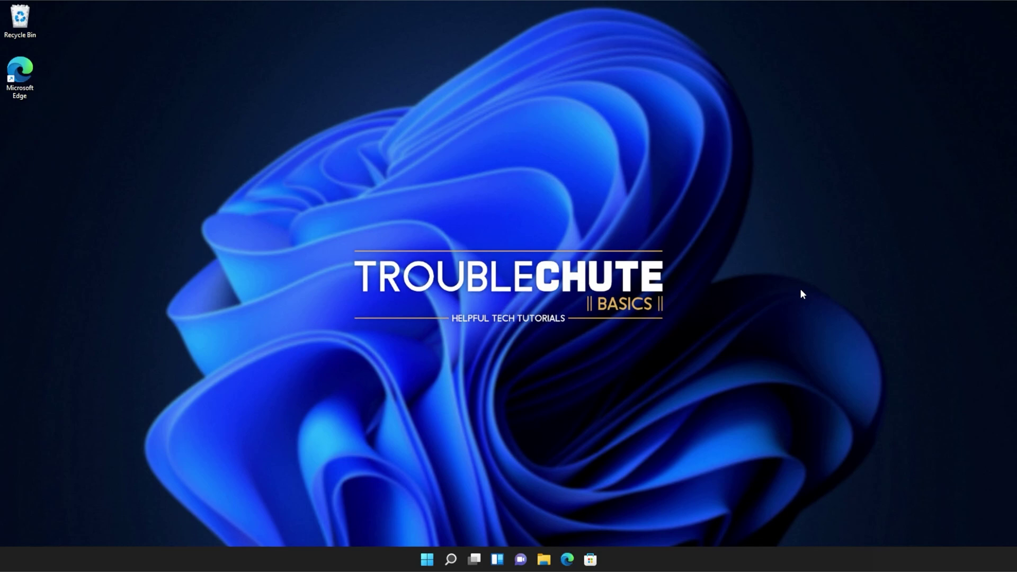
Step: Browse to C:\Program Files (x86)\Microsoft\Edge\Application\94.0.992.38 and move the window right
click(544, 559)
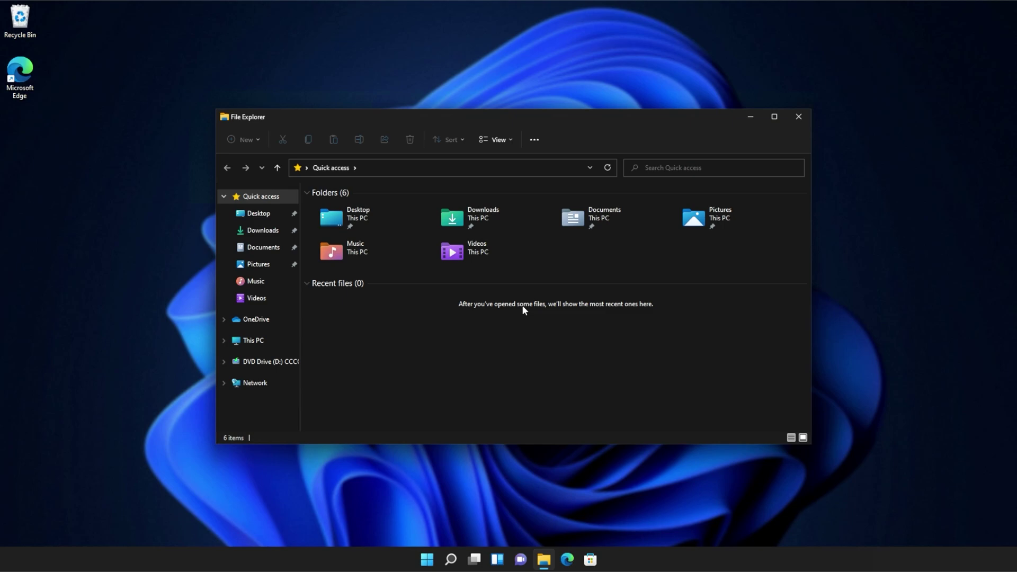
click(256, 340)
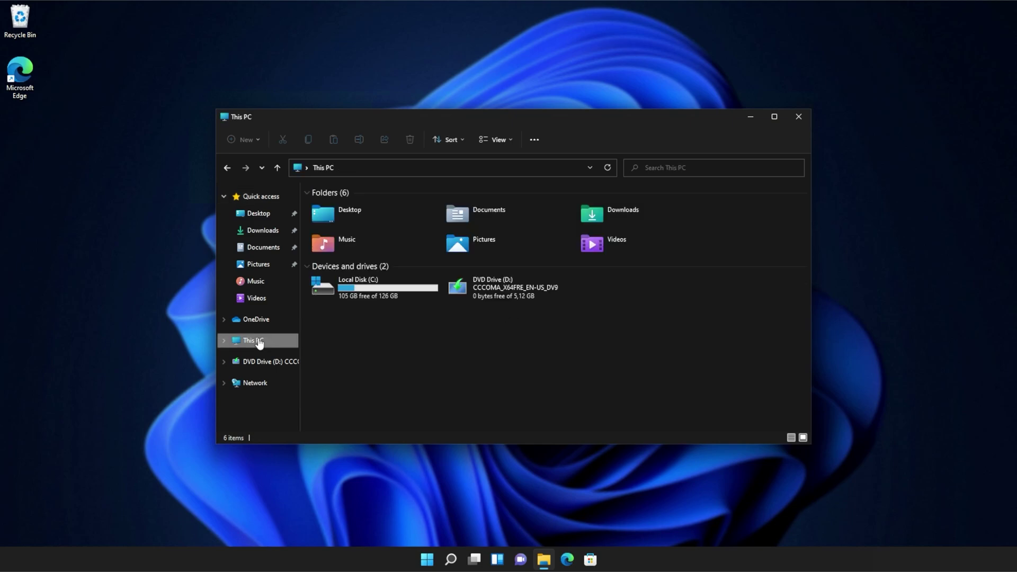
double_click(367, 285)
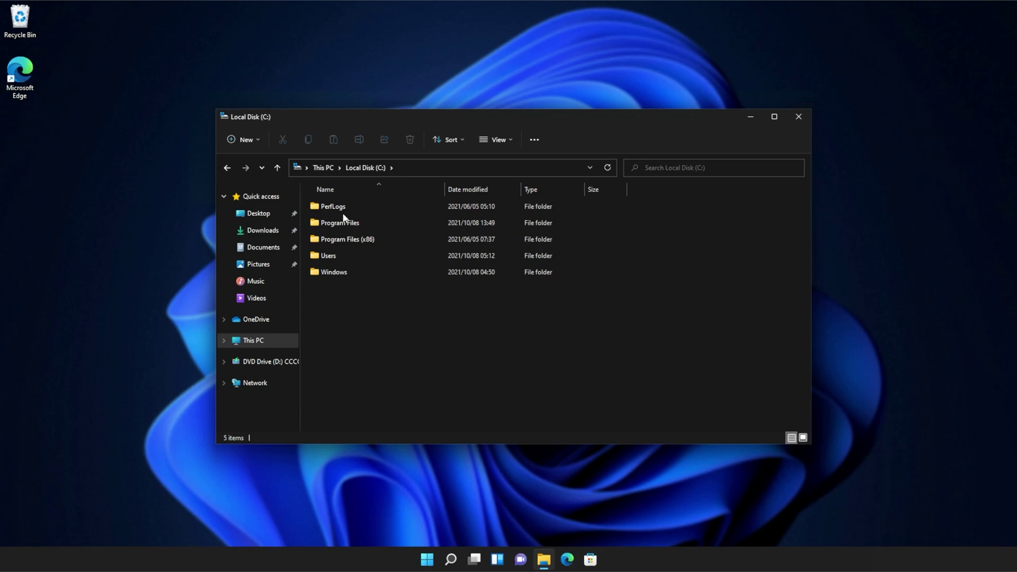
click(354, 237)
double_click(354, 237)
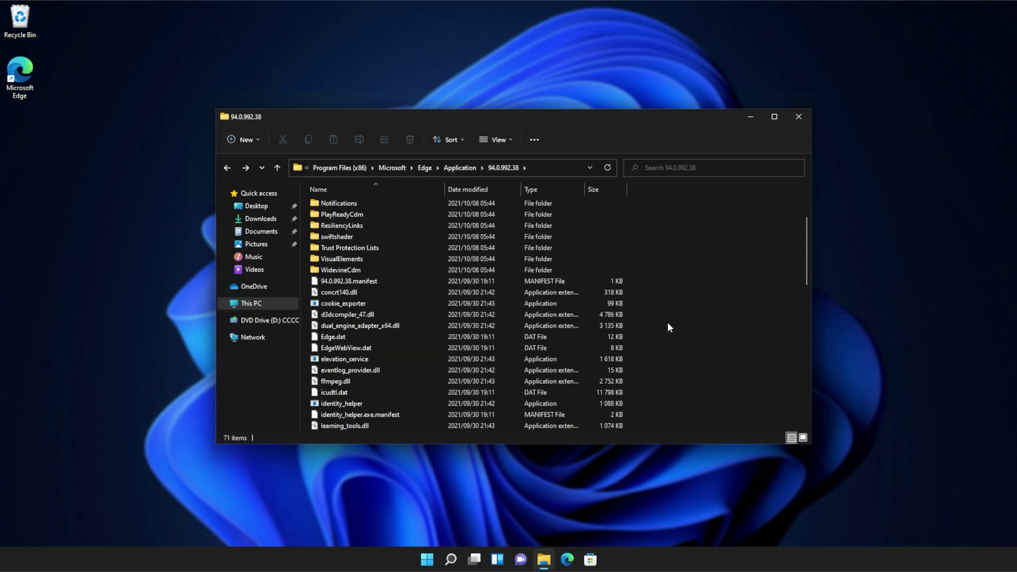
scroll(668, 327, down, 2)
scroll(667, 326, down, 1)
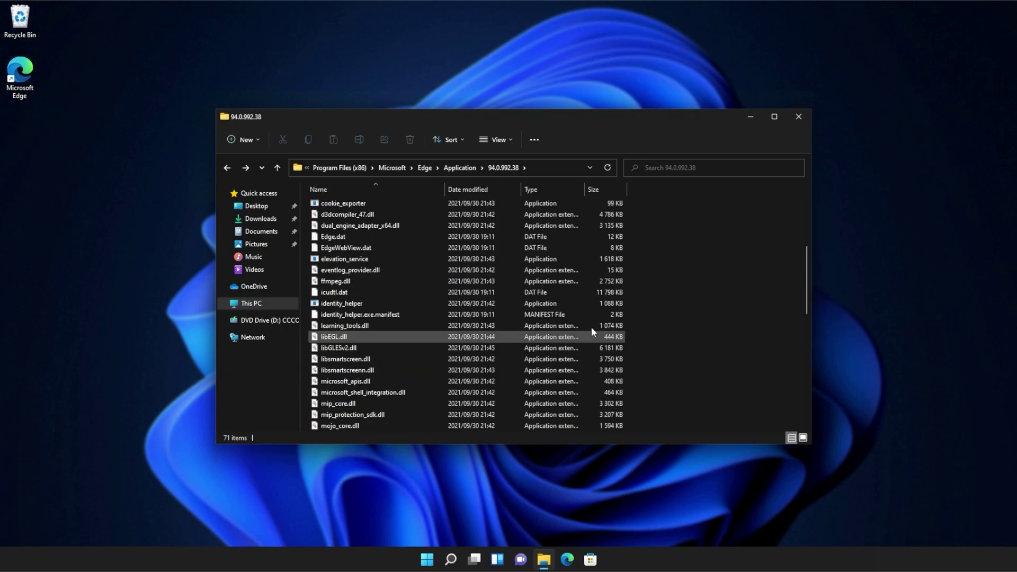
scroll(559, 279, down, 2)
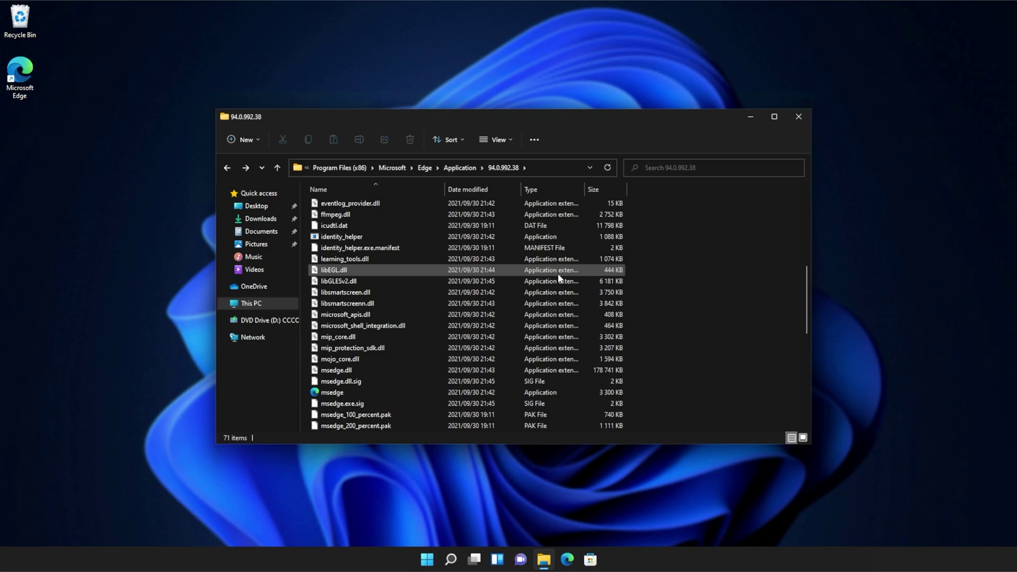
scroll(558, 275, up, 3)
scroll(558, 275, up, 2)
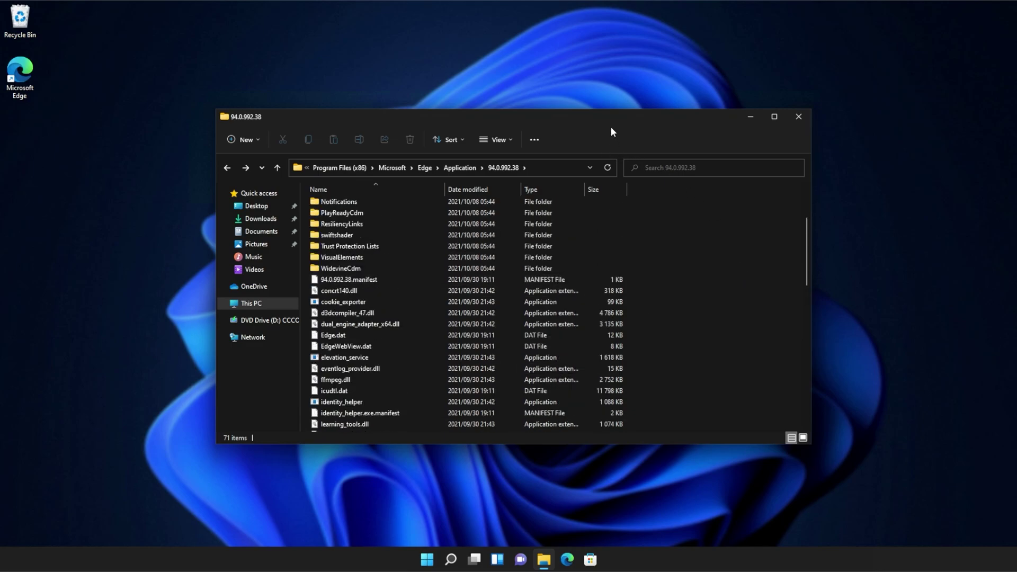
drag(387, 113, 582, 119)
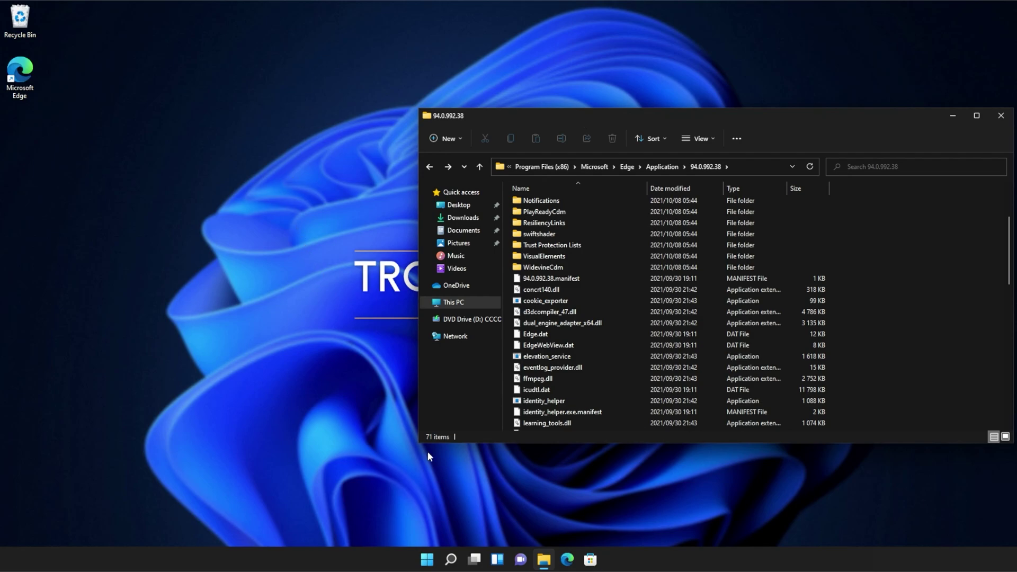
Step: In a second Explorer window, open C:\Windows\System32\downlevel and select api-ms-win-core-console-l1-1-0.dll
right_click(544, 560)
click(548, 500)
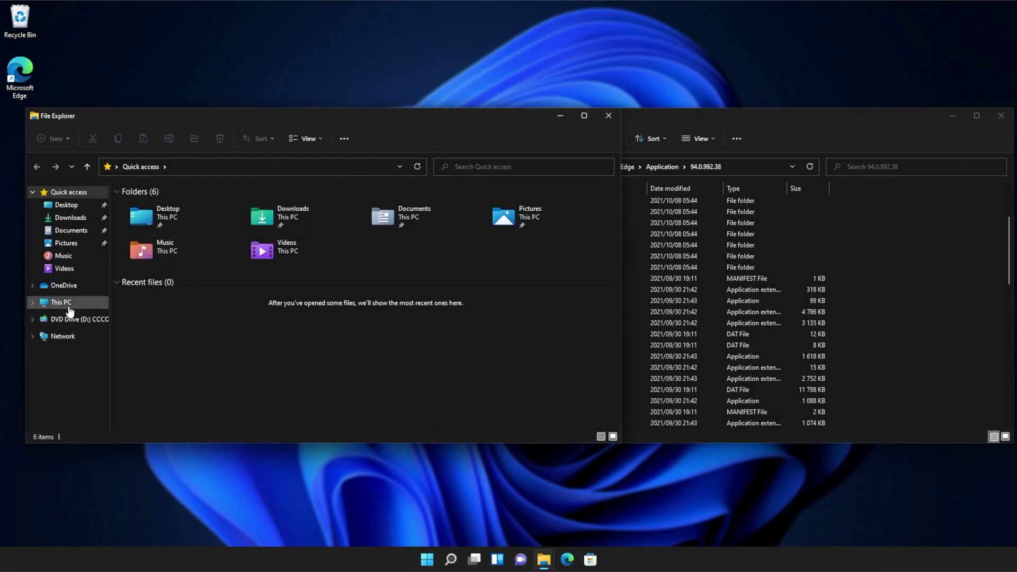
click(69, 308)
double_click(162, 296)
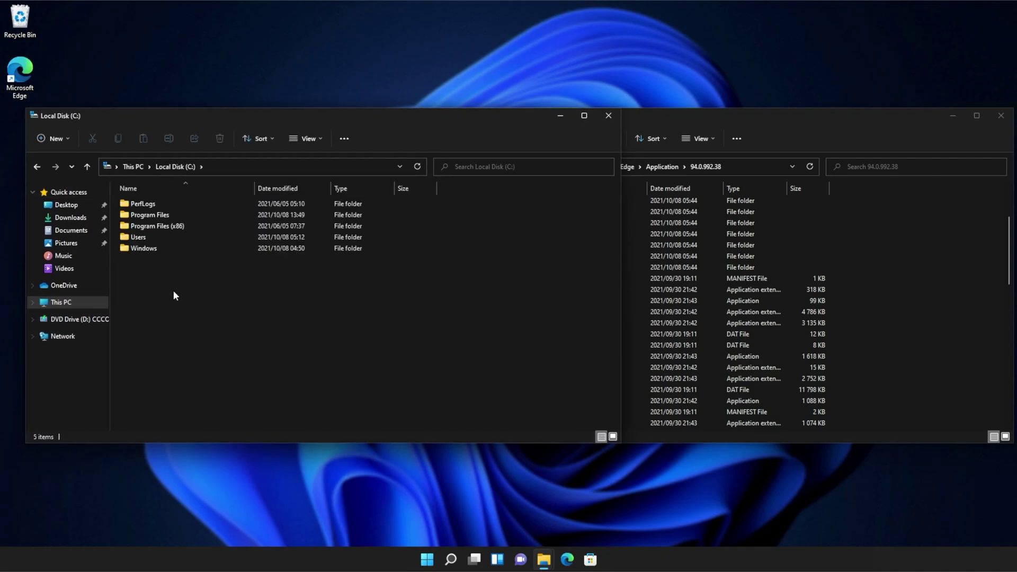
double_click(159, 250)
scroll(159, 250, down, 4)
scroll(165, 304, down, 4)
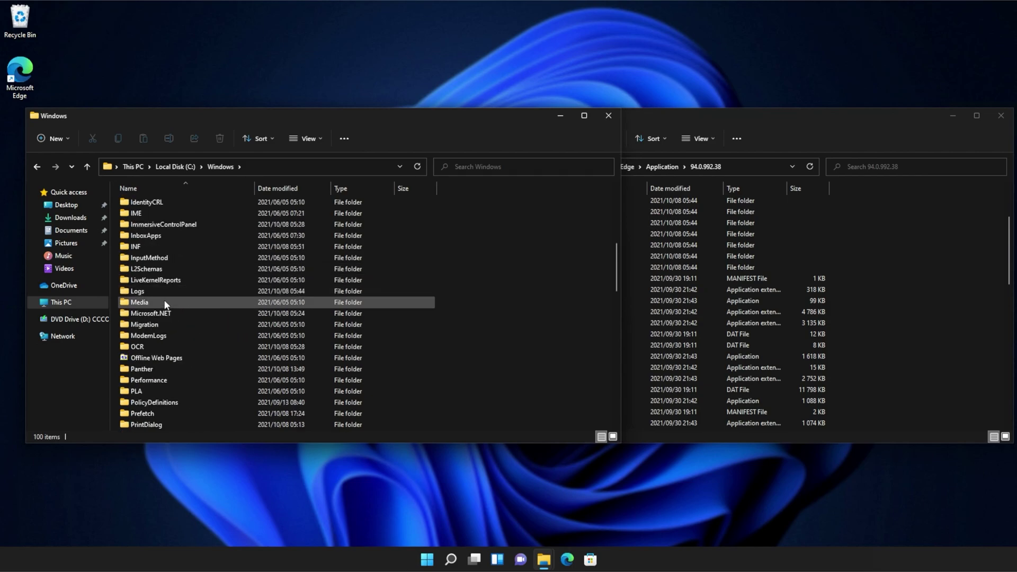
scroll(163, 308, down, 4)
scroll(163, 311, down, 2)
scroll(162, 310, down, 1)
scroll(163, 316, down, 3)
click(165, 315)
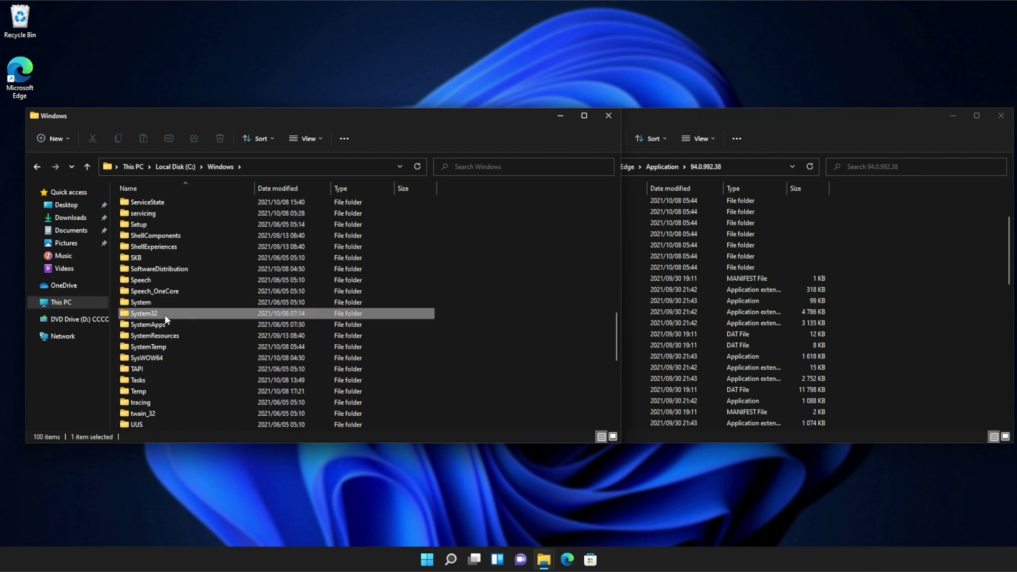
double_click(165, 315)
scroll(171, 306, down, 2)
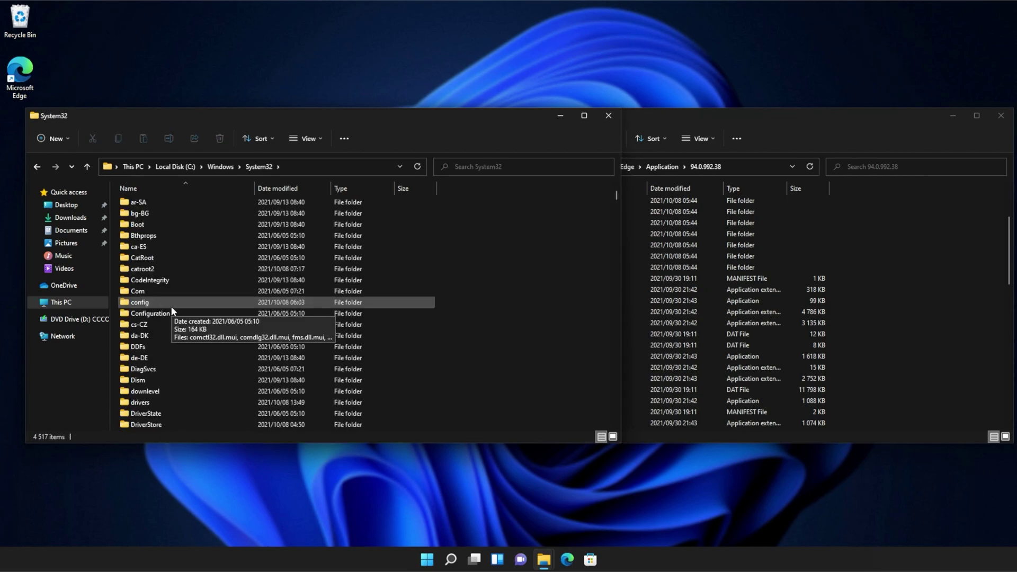
scroll(170, 307, down, 2)
scroll(171, 308, down, 2)
scroll(172, 263, down, 1)
click(175, 228)
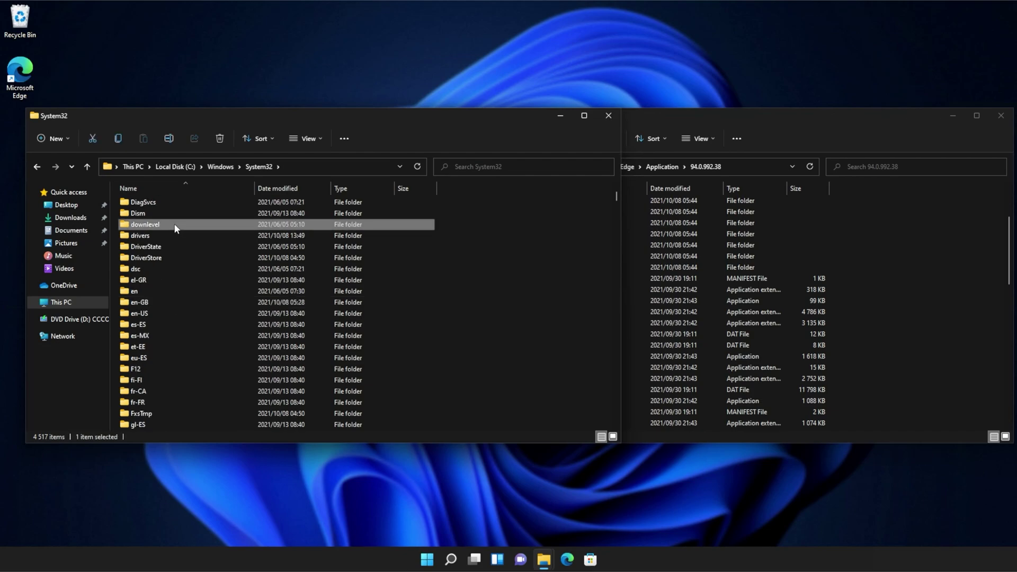
double_click(174, 228)
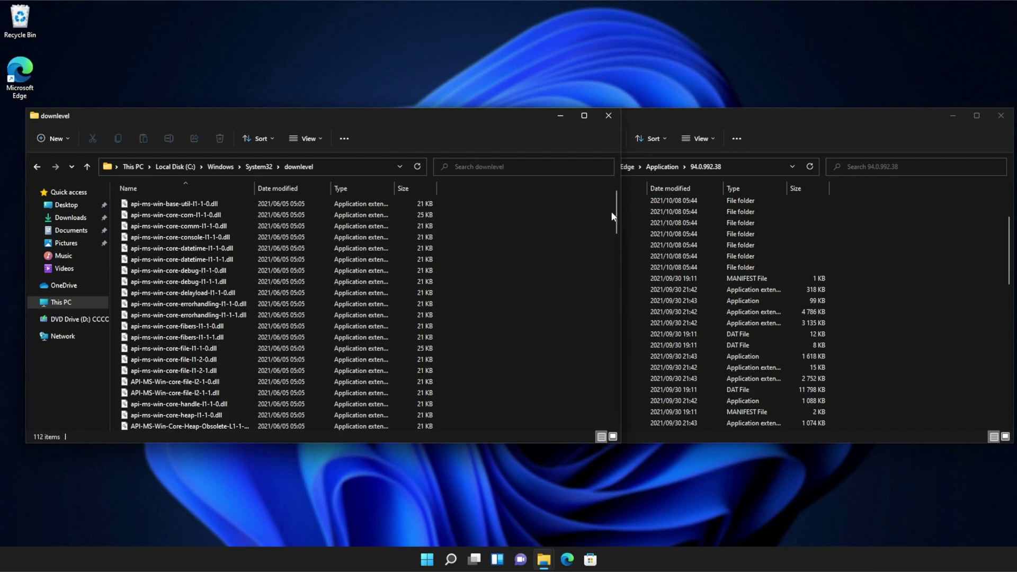
mouse_move(618, 215)
mouse_down()
mouse_move(613, 405)
mouse_move(612, 187)
mouse_up()
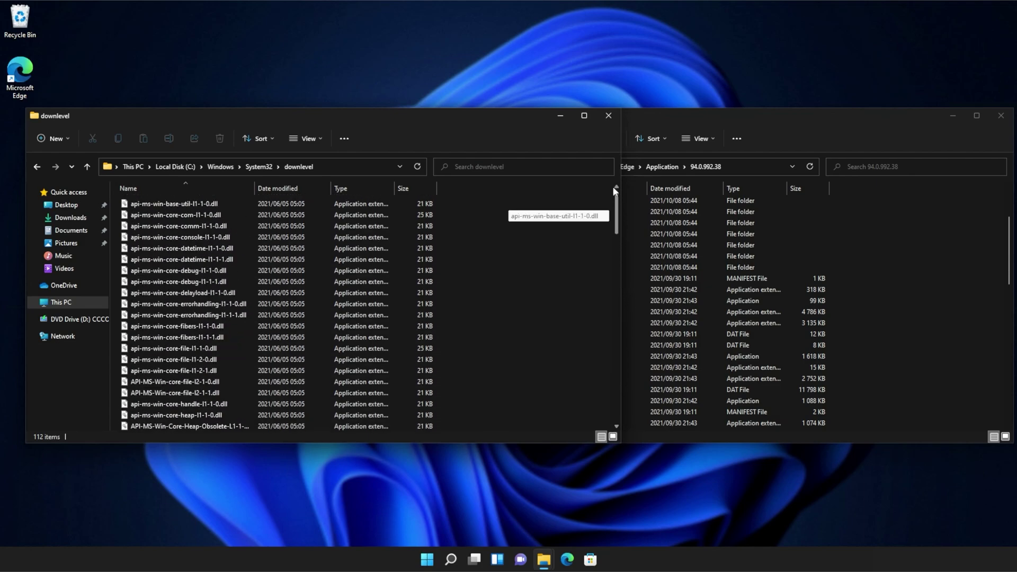
click(406, 237)
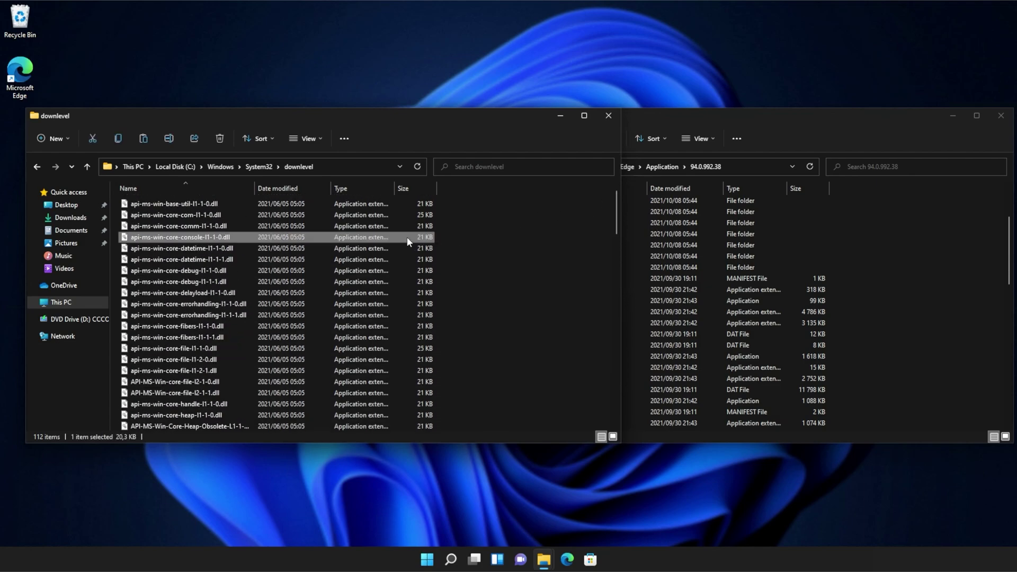
Step: Copy api-ms-win-core-console-l1-1-0.dll into the 94.0.992.38 folder with administrator permission
drag(407, 237, 865, 239)
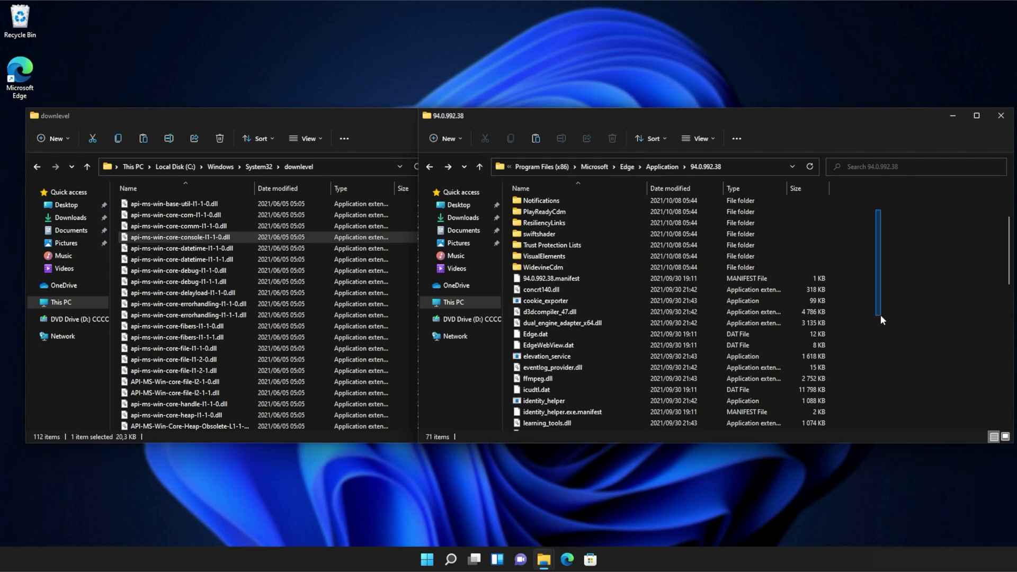
click(441, 205)
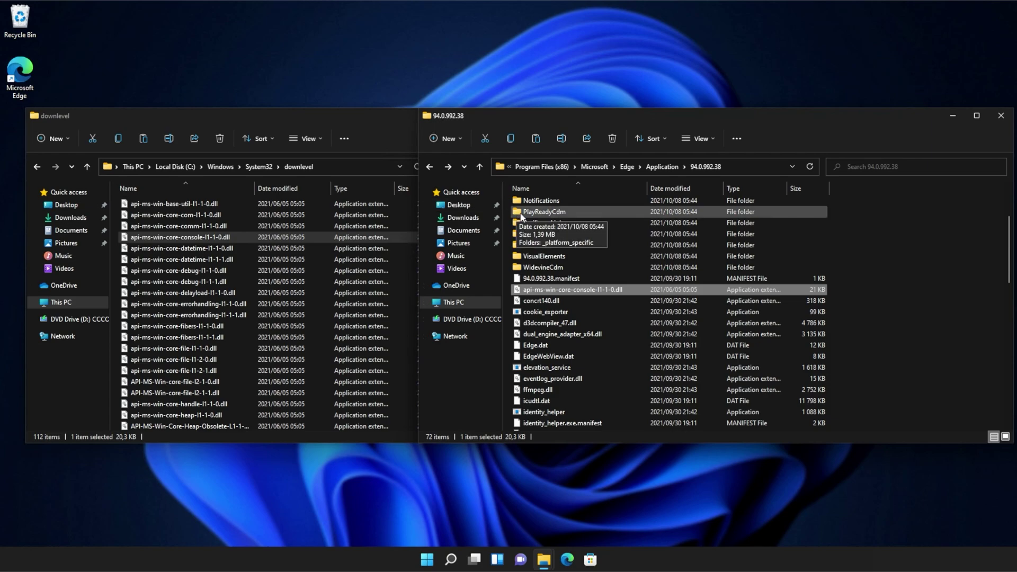
click(943, 244)
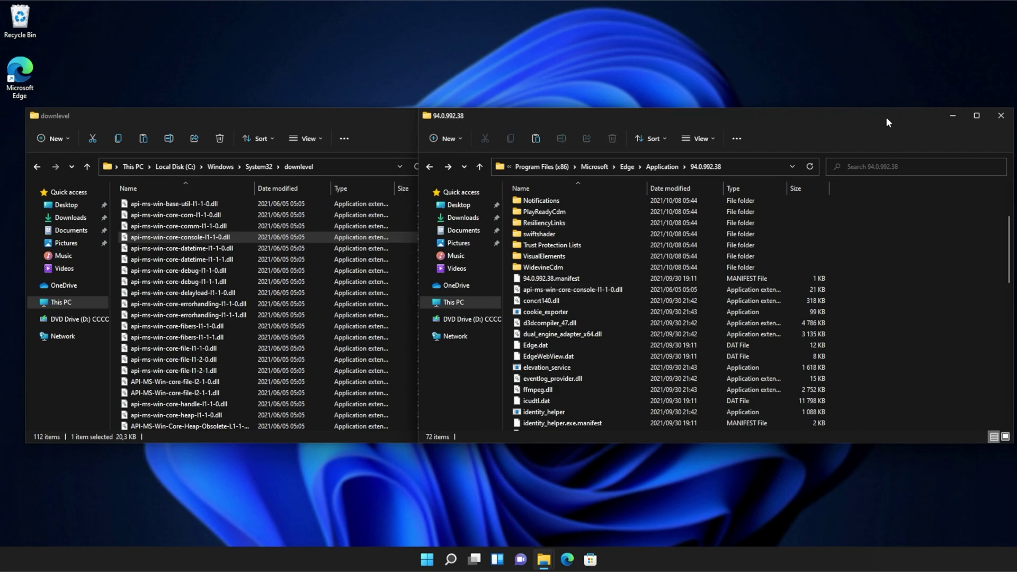
Step: Close the 94.0.992.38 Explorer window, then the downlevel Explorer window
drag(887, 117, 690, 113)
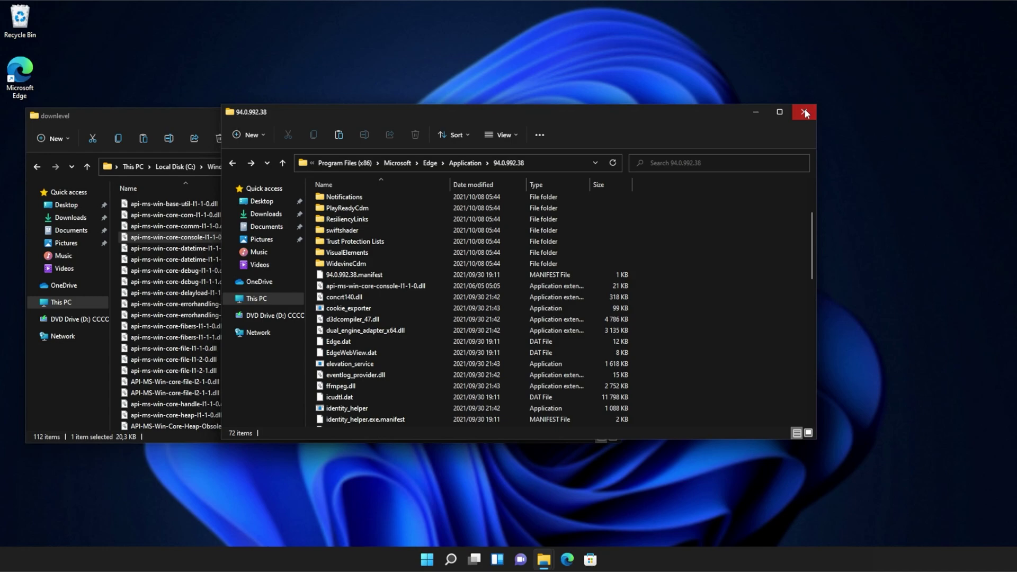
click(803, 111)
drag(465, 116, 613, 120)
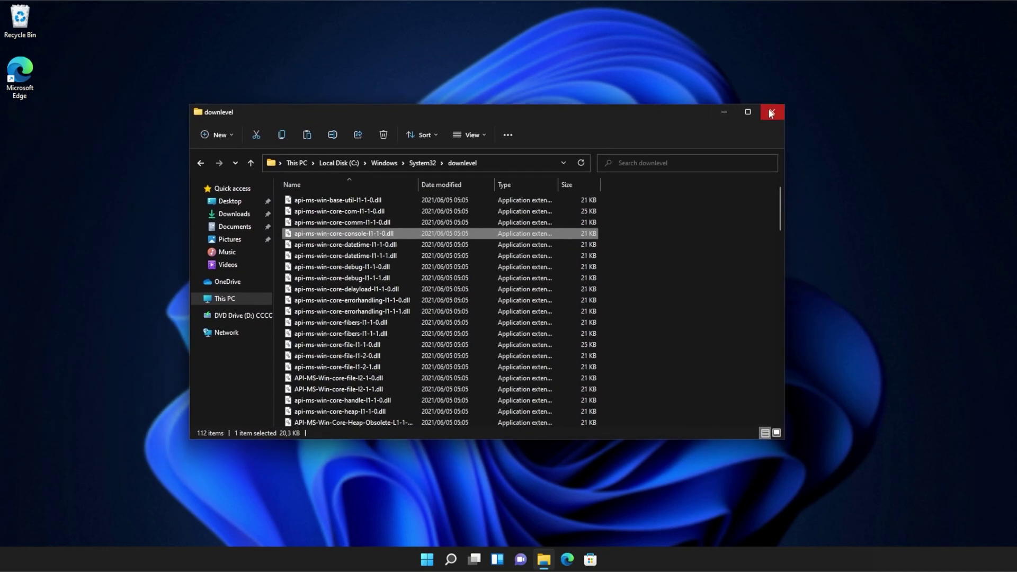
click(770, 113)
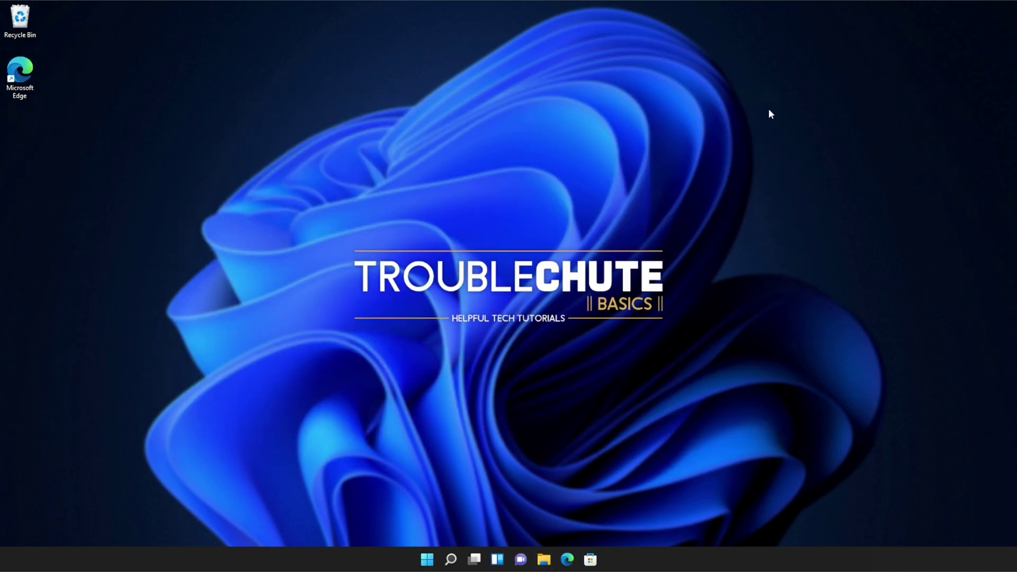